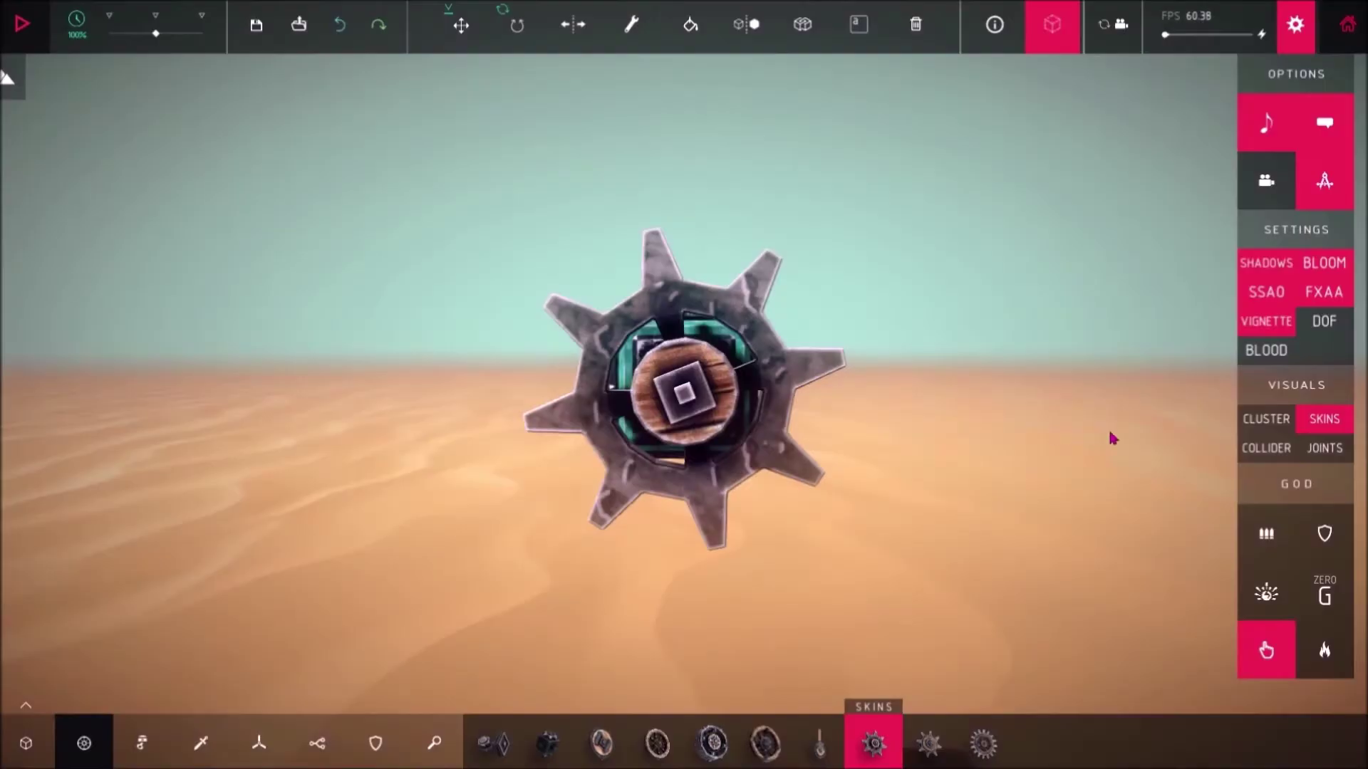
Show the cog's collider shapes in the Visuals panel, then browse another part category.
left_click(1258, 448)
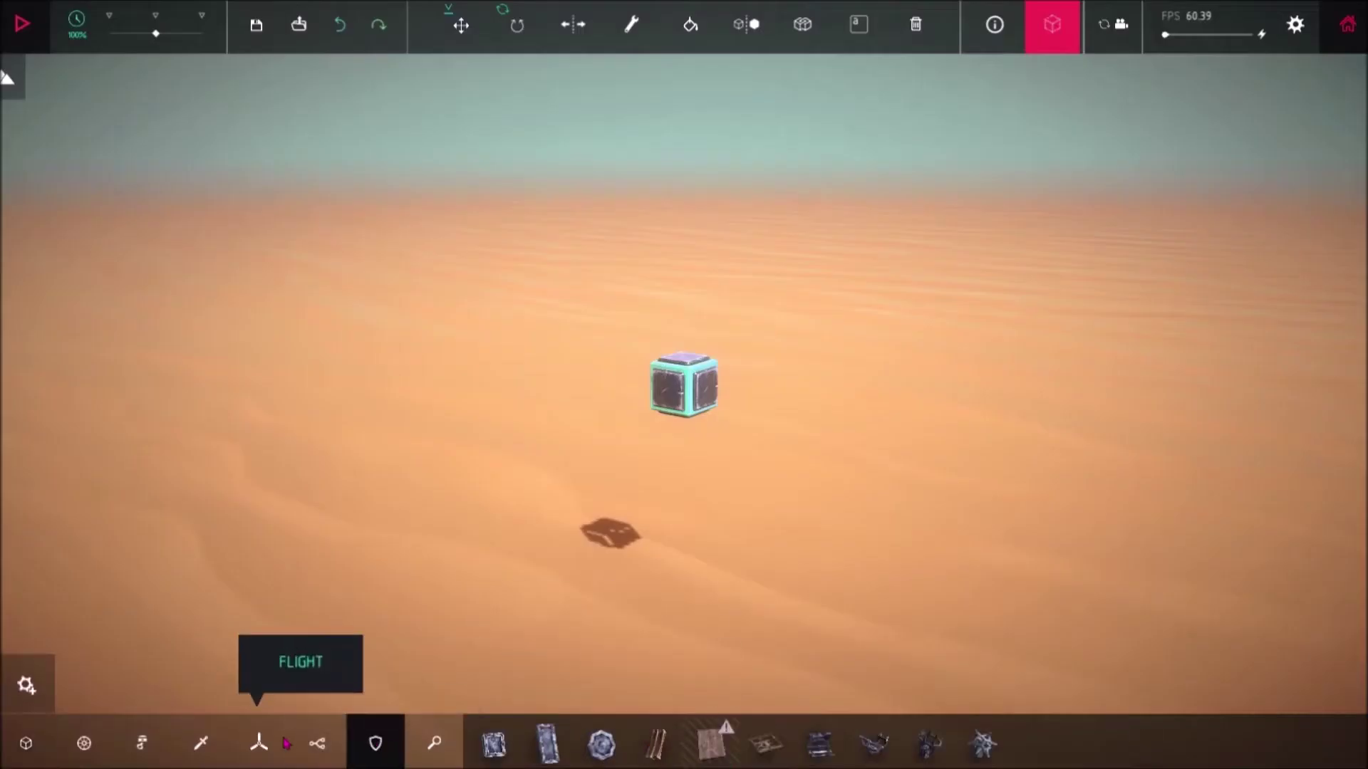
left_click(259, 743)
Attach a block beside the starting block and mount large cogs on its front.
left_click(609, 388)
left_click(142, 743)
left_click(84, 743)
left_click(873, 743)
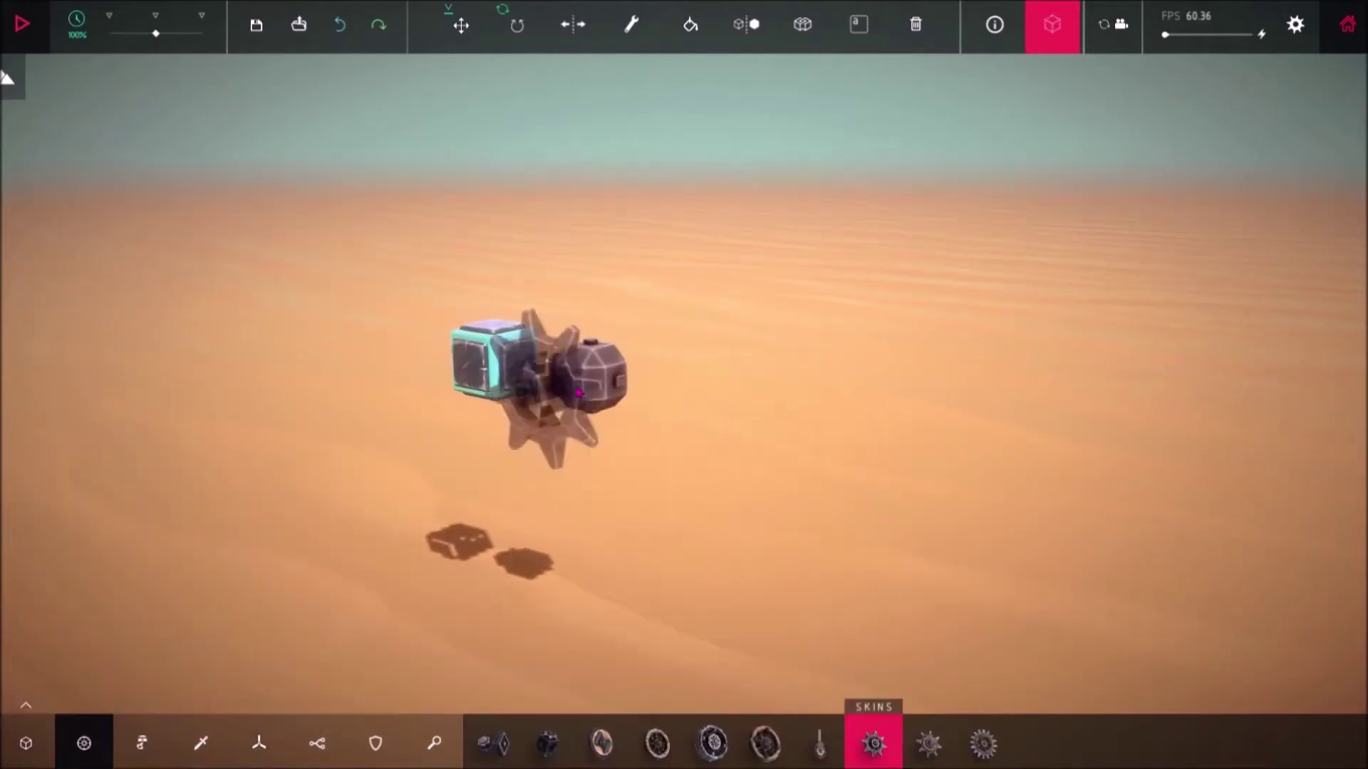
left_click(634, 381)
left_click(142, 743)
left_click(488, 743)
left_click(84, 743)
left_click(983, 743)
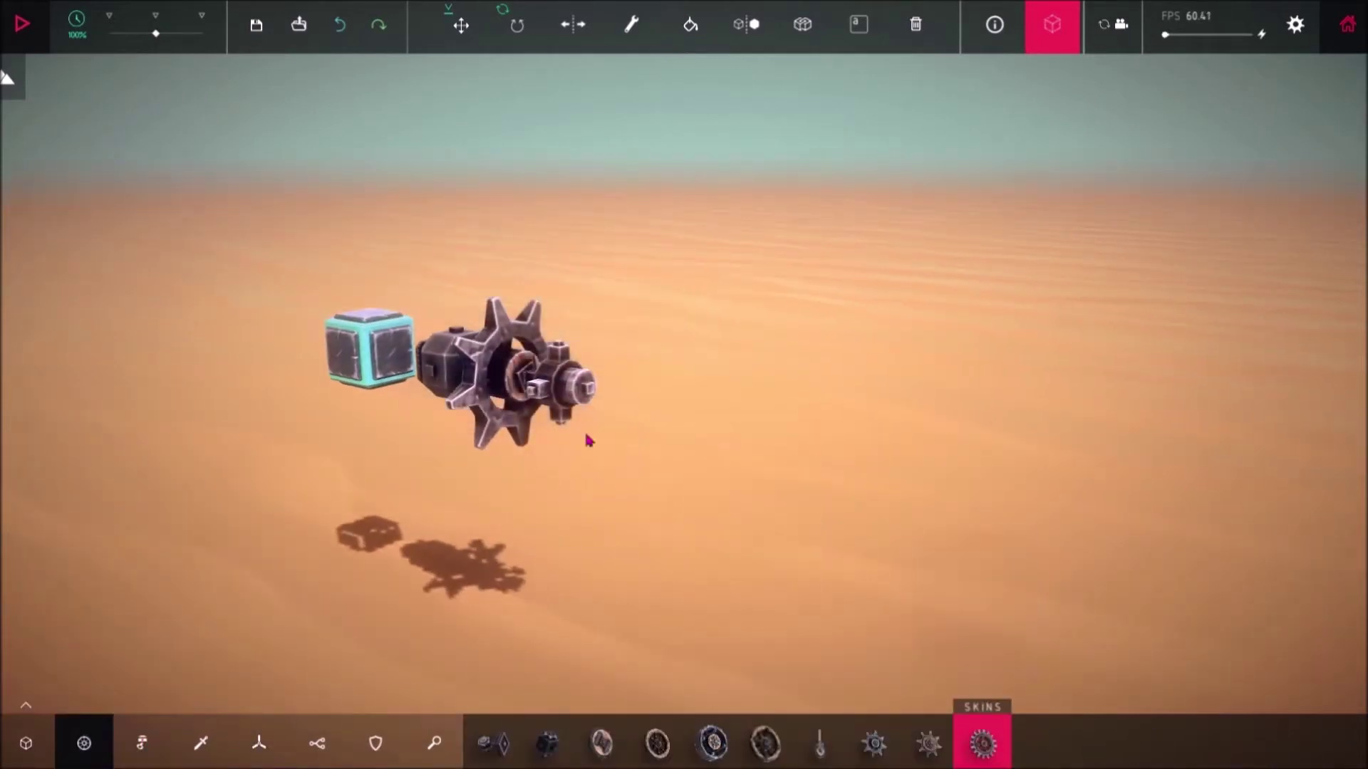
Extend the shaft with a swivel joint and further parts off the cog.
left_click(876, 743)
left_click(641, 399)
left_click(142, 743)
left_click(489, 743)
left_click(719, 427)
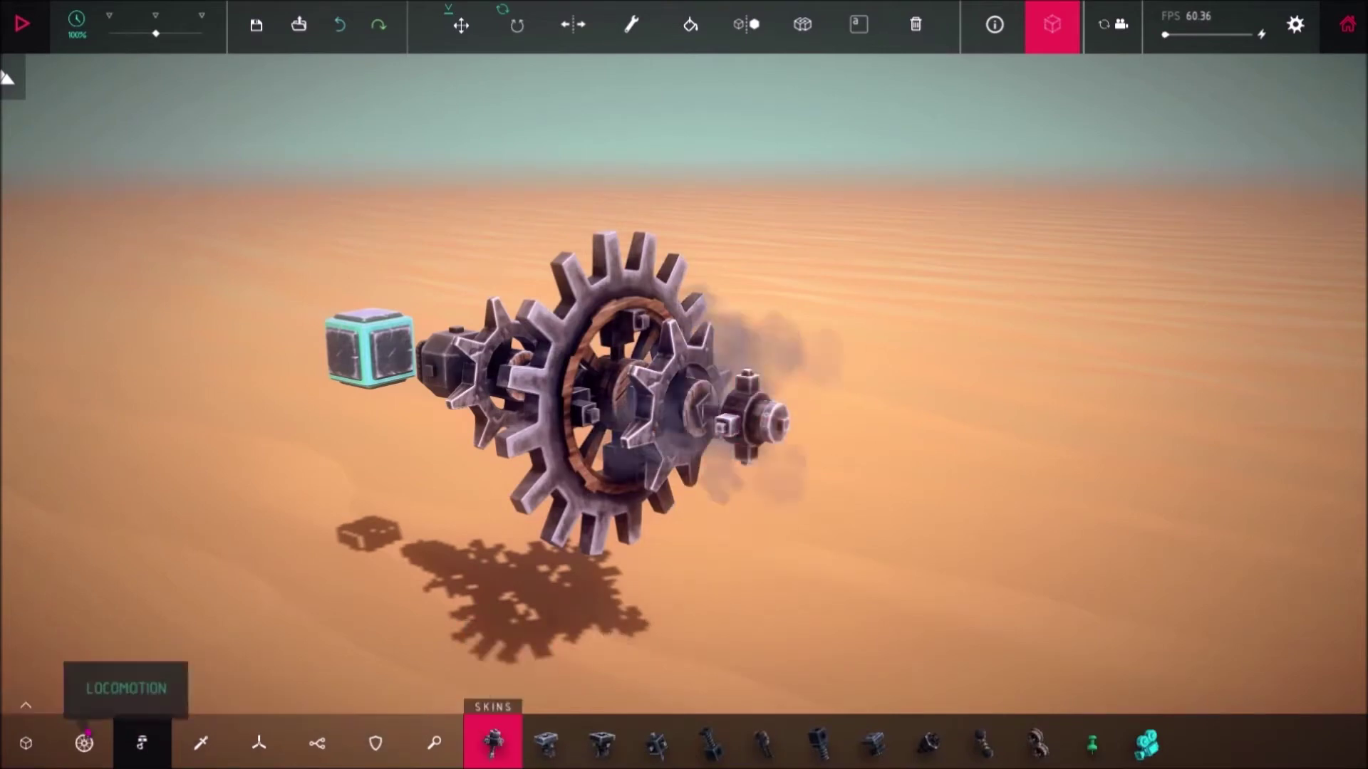
left_click(84, 743)
left_click(764, 743)
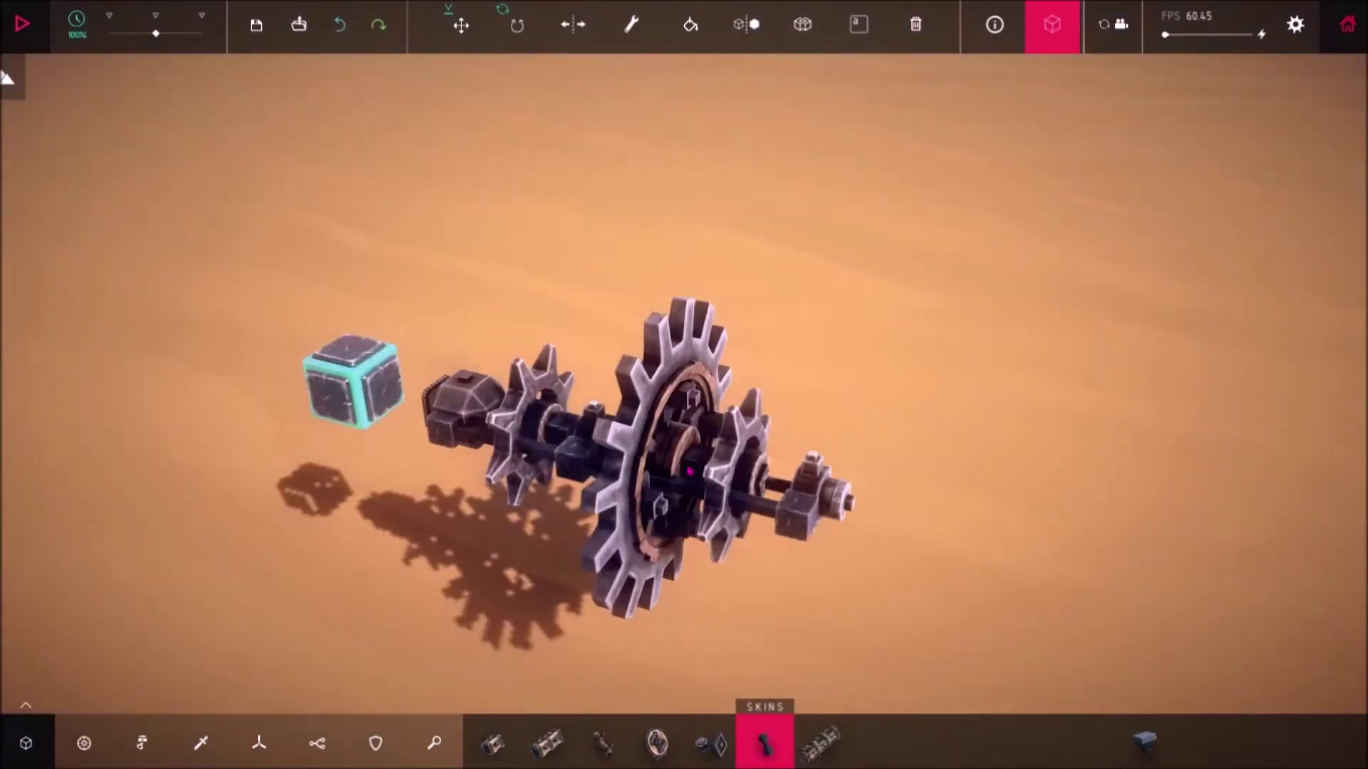
Test-run the geared shaft in simulation, then stop it and return to building.
left_click(741, 463)
key("Escape")
key("w")
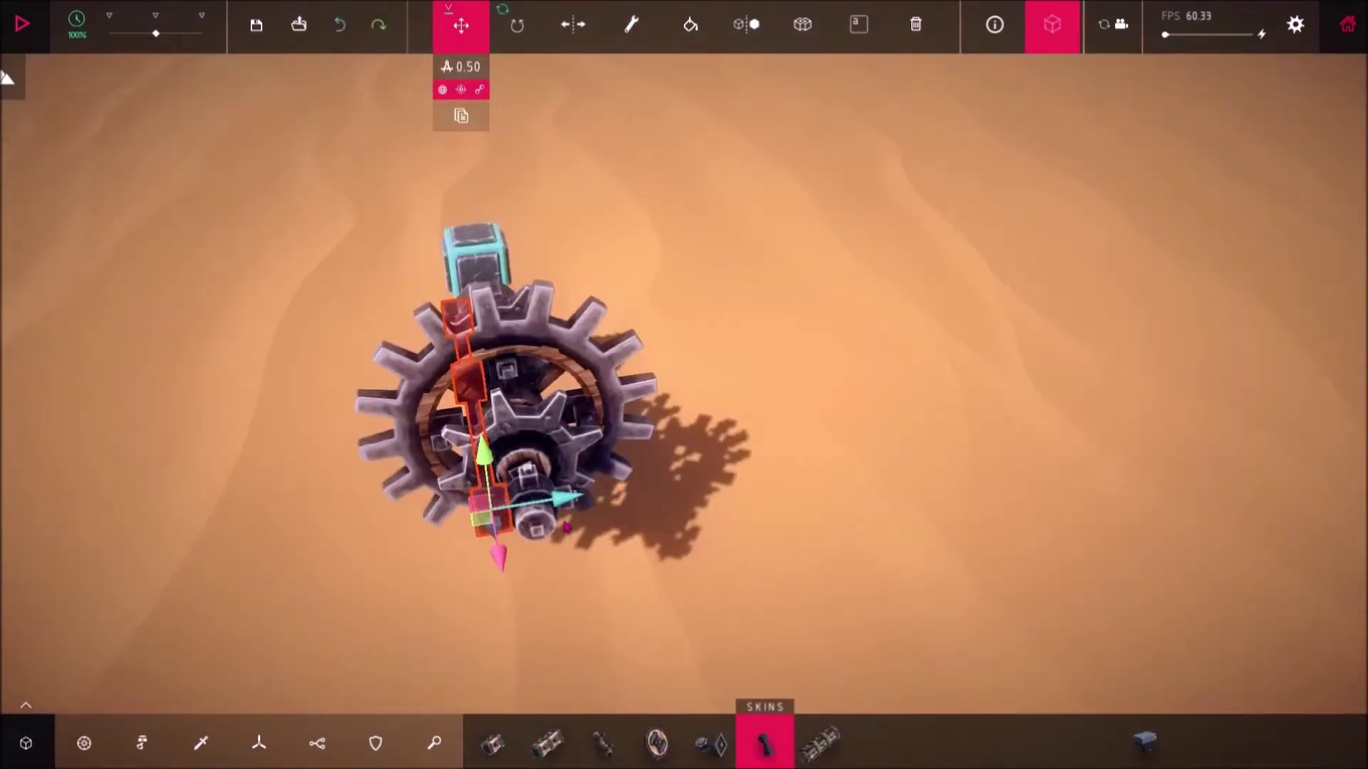
key("space")
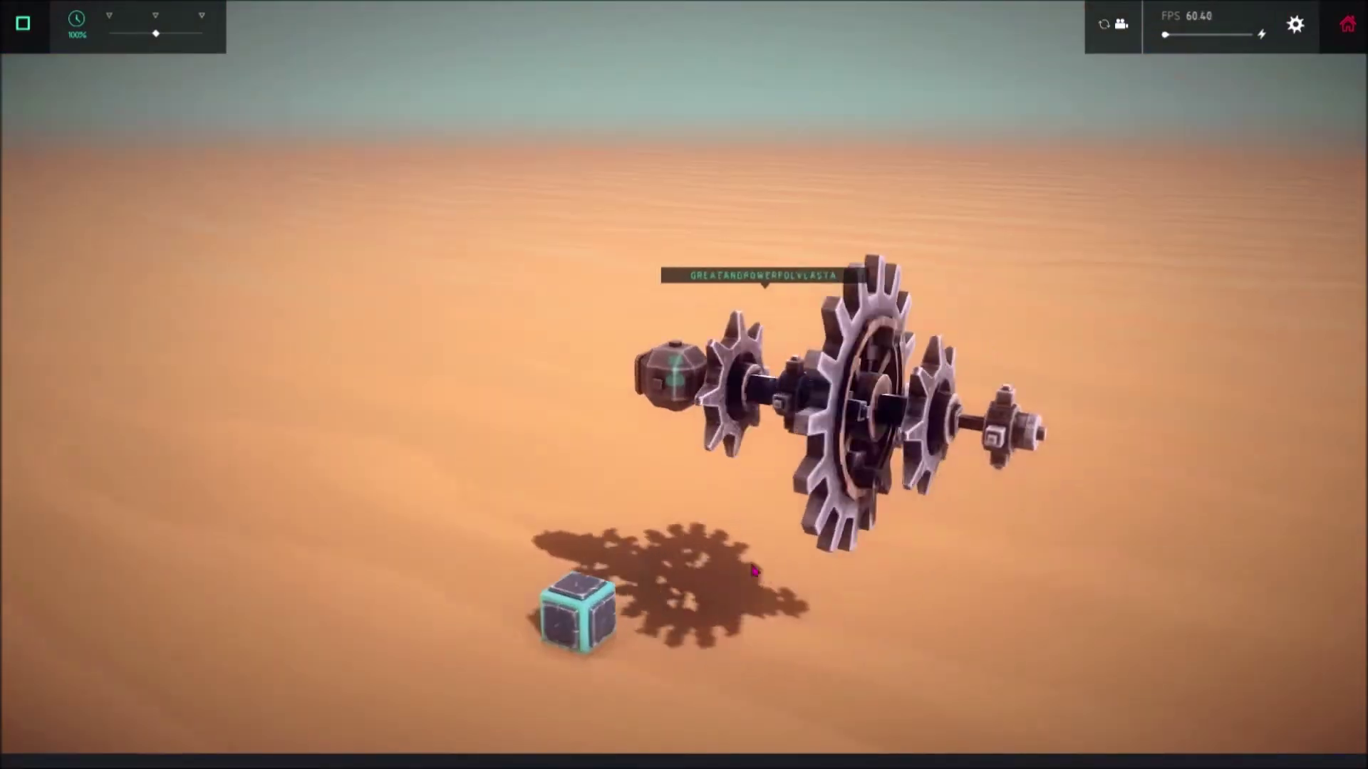
key("space")
Move the left hub block down below the machine to start a lower shaft.
left_click(461, 25)
left_click(526, 287)
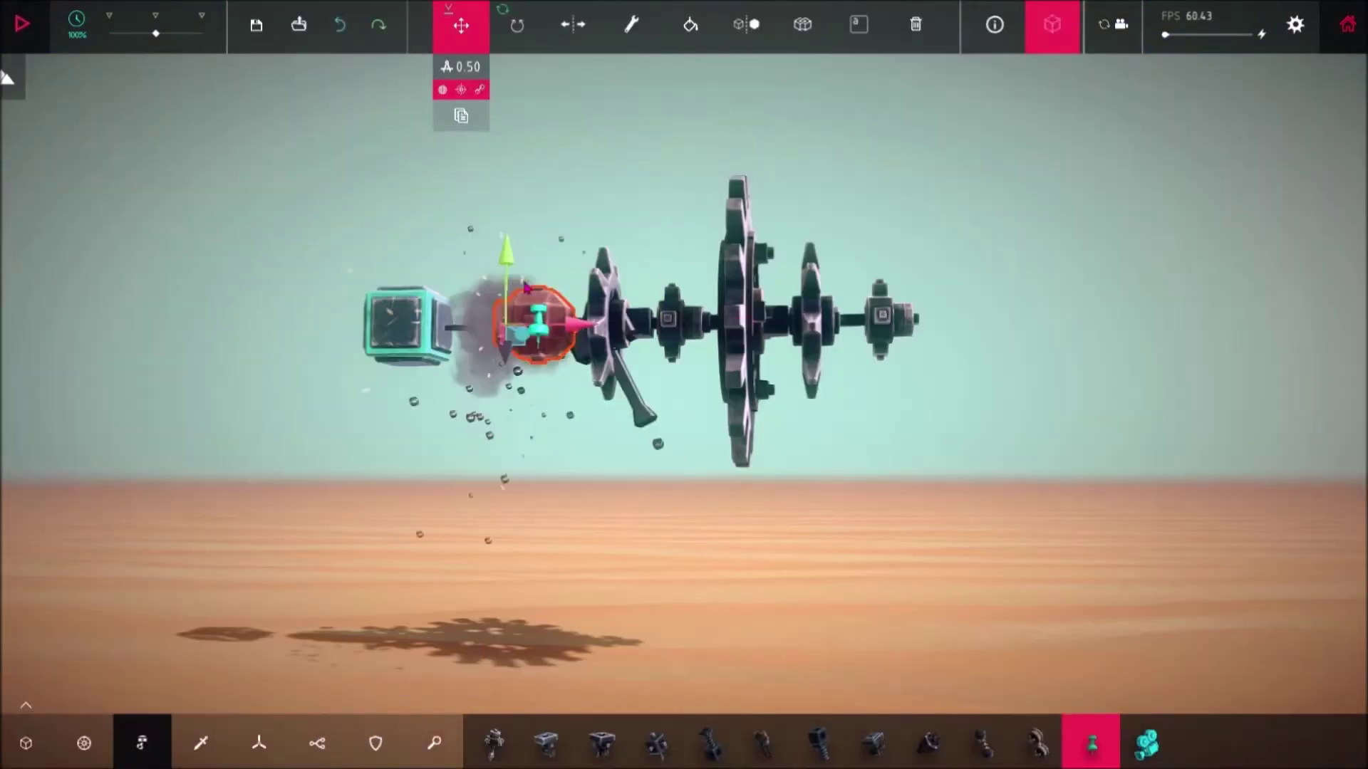
left_click_drag(525, 286, 528, 484)
left_click(625, 335)
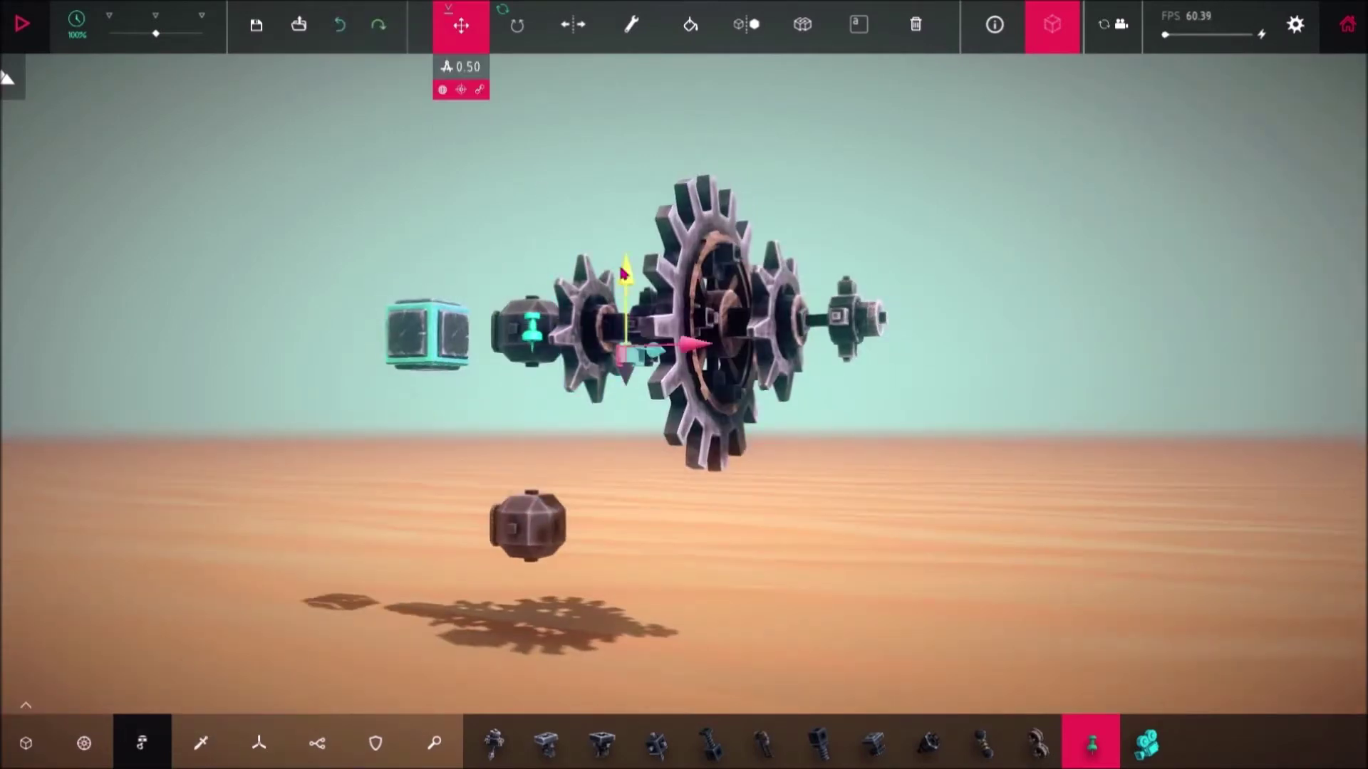
left_click(200, 743)
Attach a large cog to the lower hub.
left_click(317, 743)
left_click(142, 743)
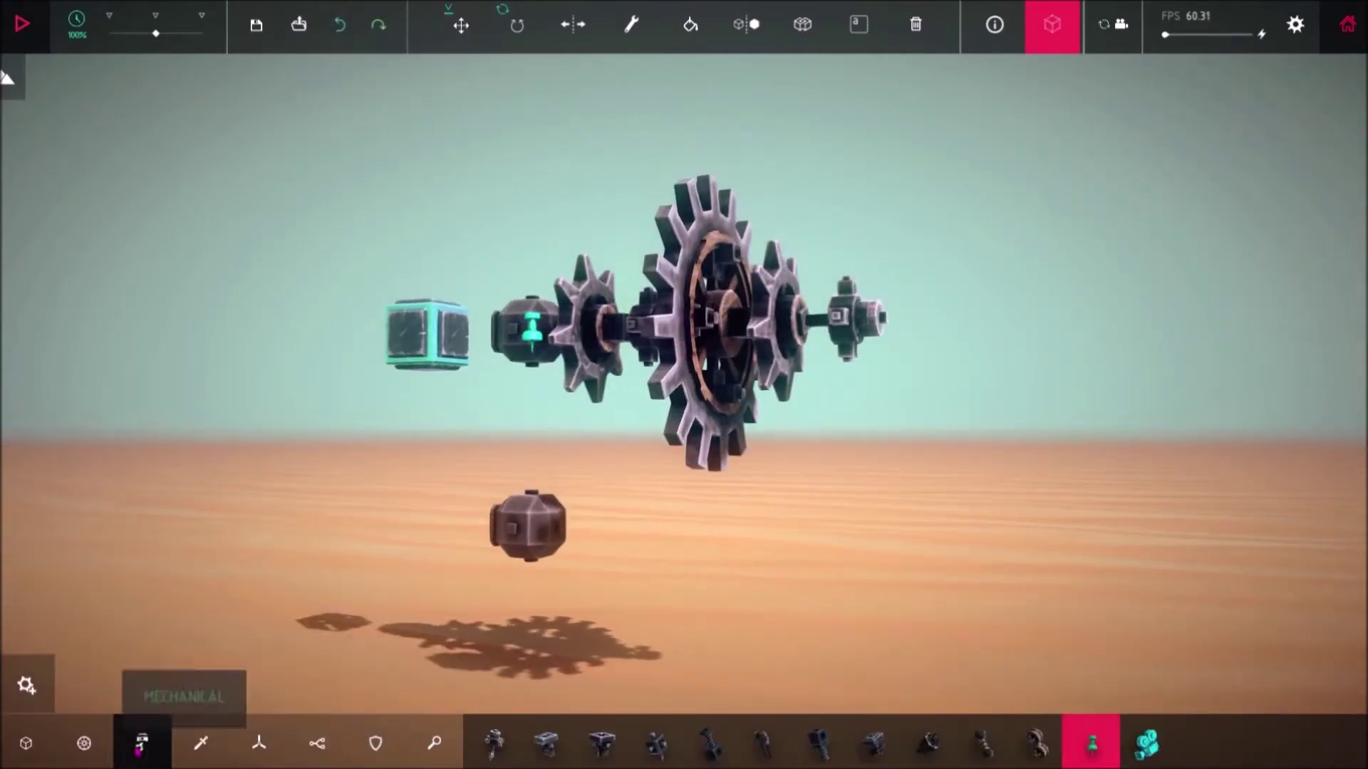
left_click(84, 743)
left_click(983, 743)
left_click(545, 526)
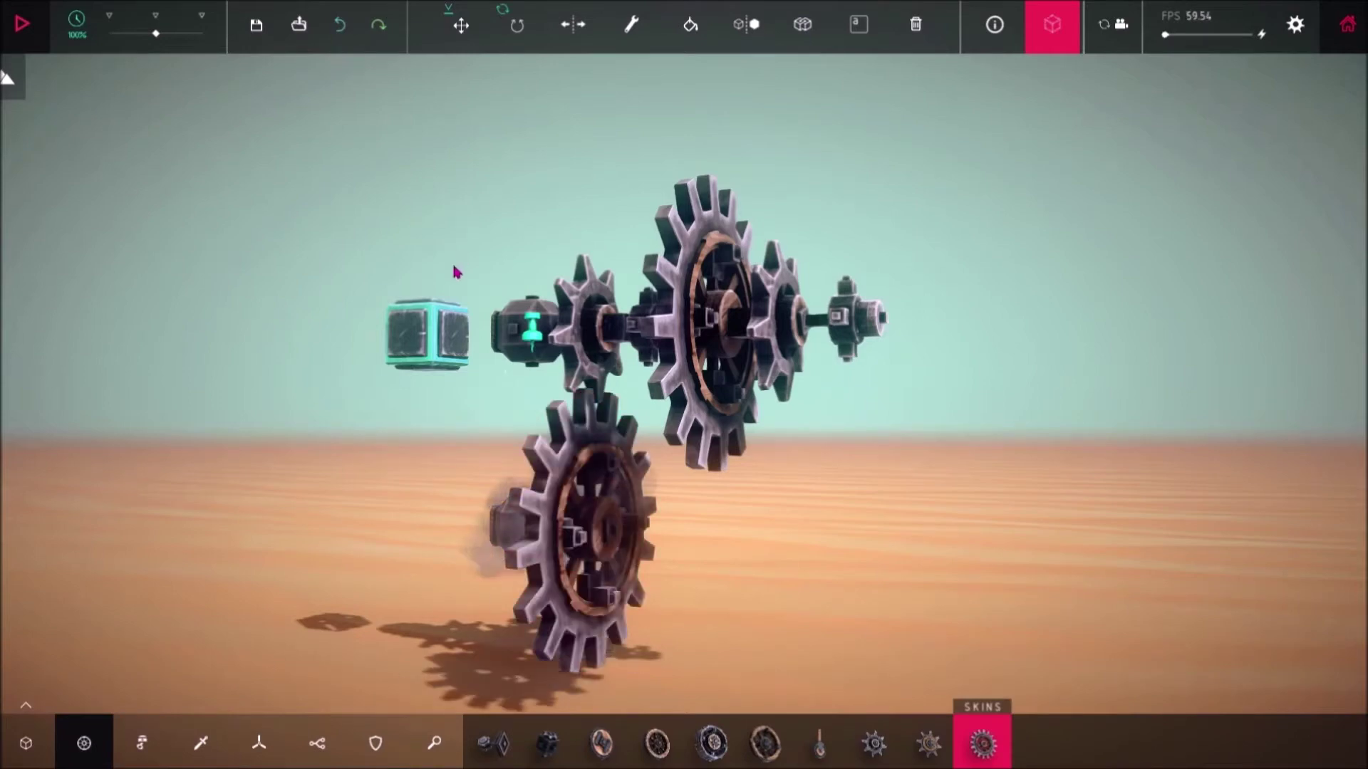
Attach a mechanical part to the lower cog's hub and select the large cog again.
left_click(259, 743)
left_click(142, 743)
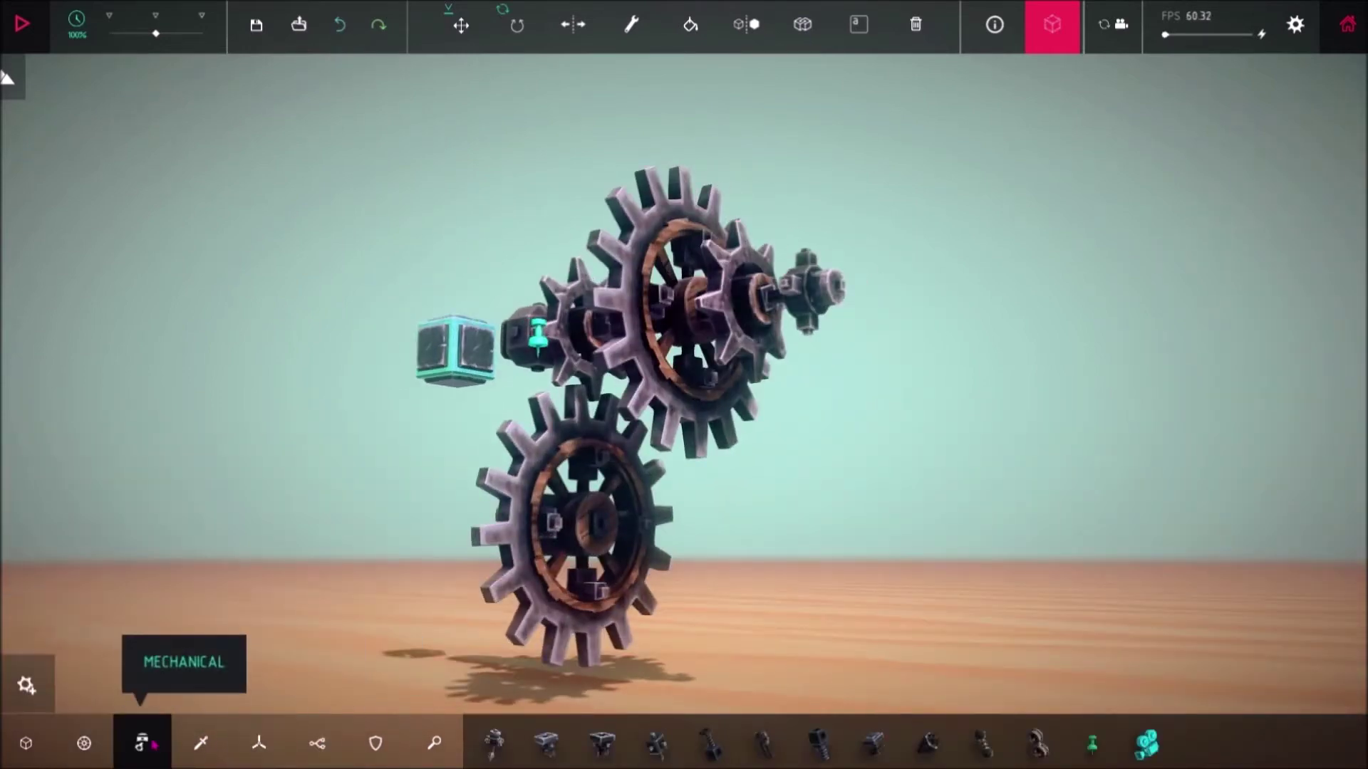
left_click(493, 743)
left_click(641, 527)
left_click(258, 743)
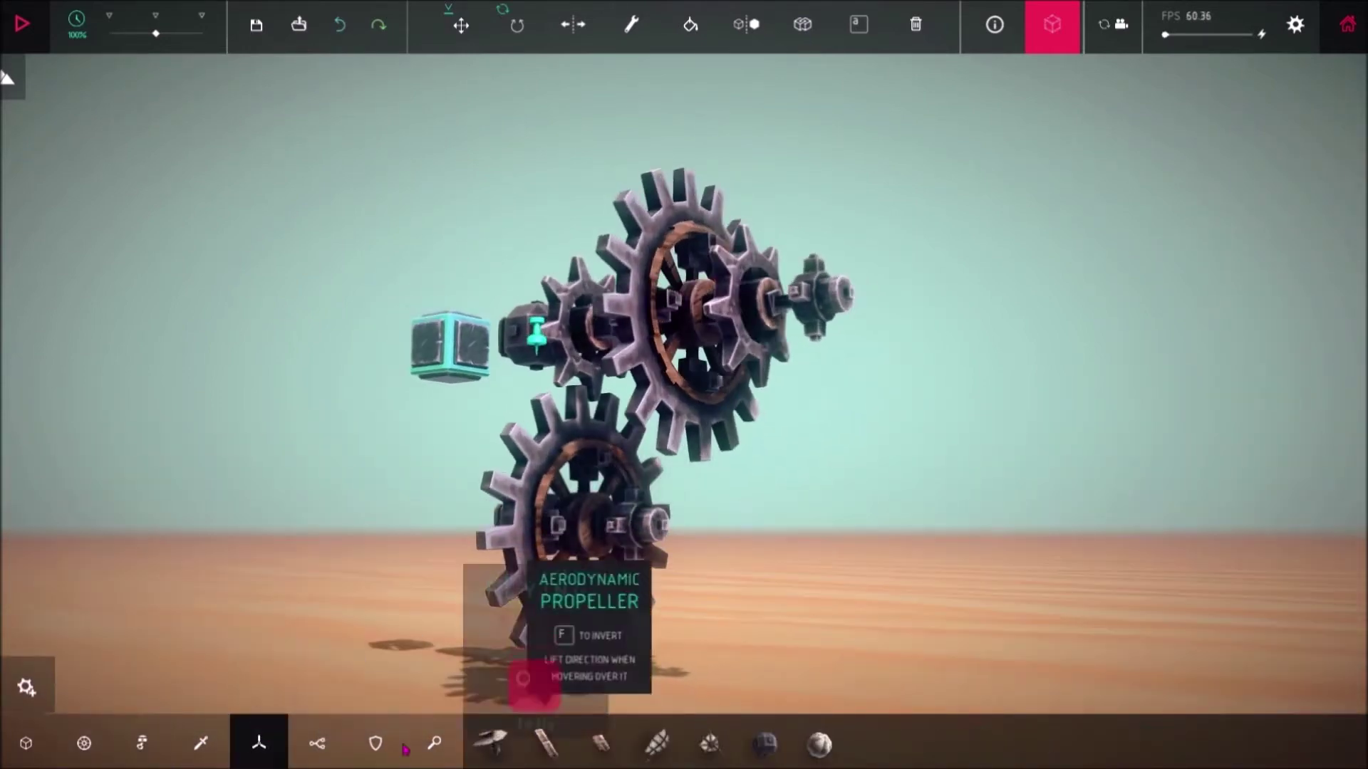
left_click(84, 743)
left_click(983, 743)
Allow intersecting placement, add a large cog beside the lower cog, and scale the upper cog to 0.75.
left_click(801, 28)
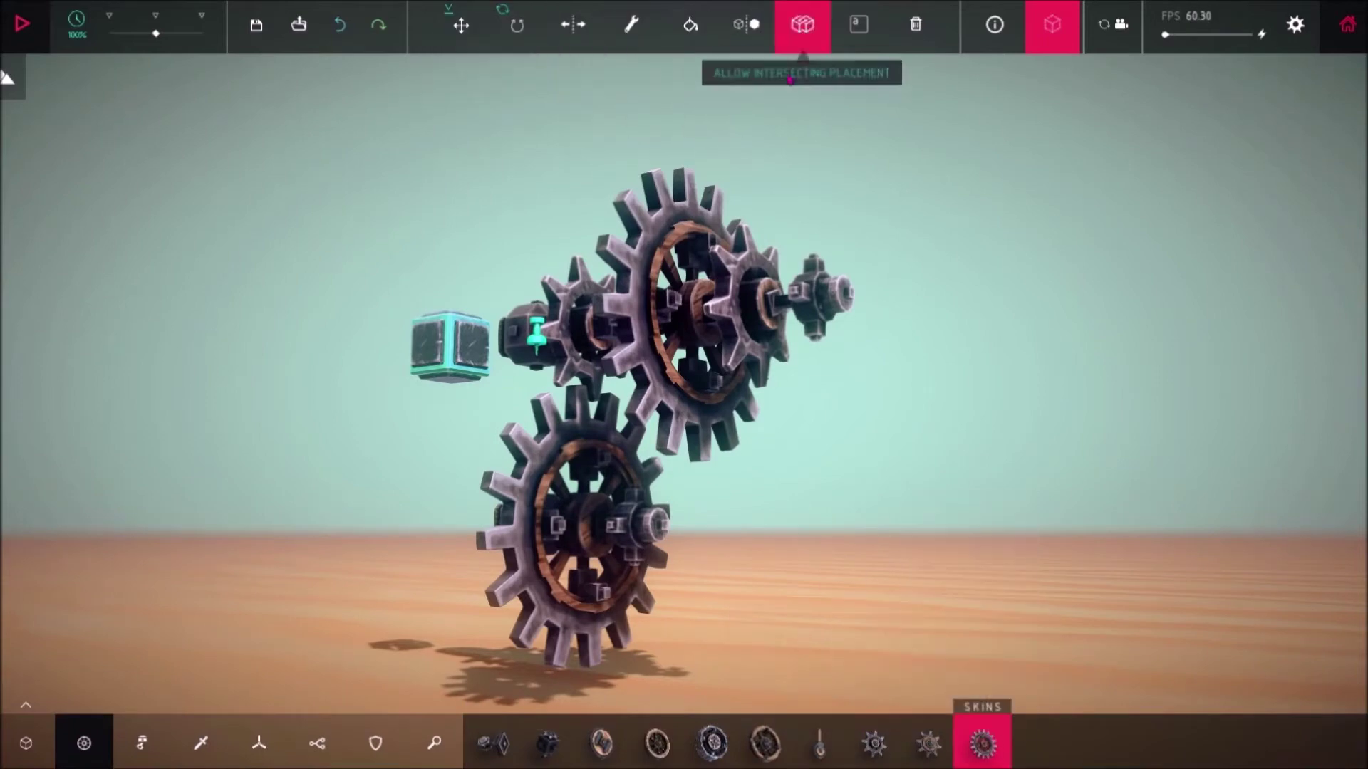
left_click(677, 527)
left_click(631, 25)
left_click(713, 299)
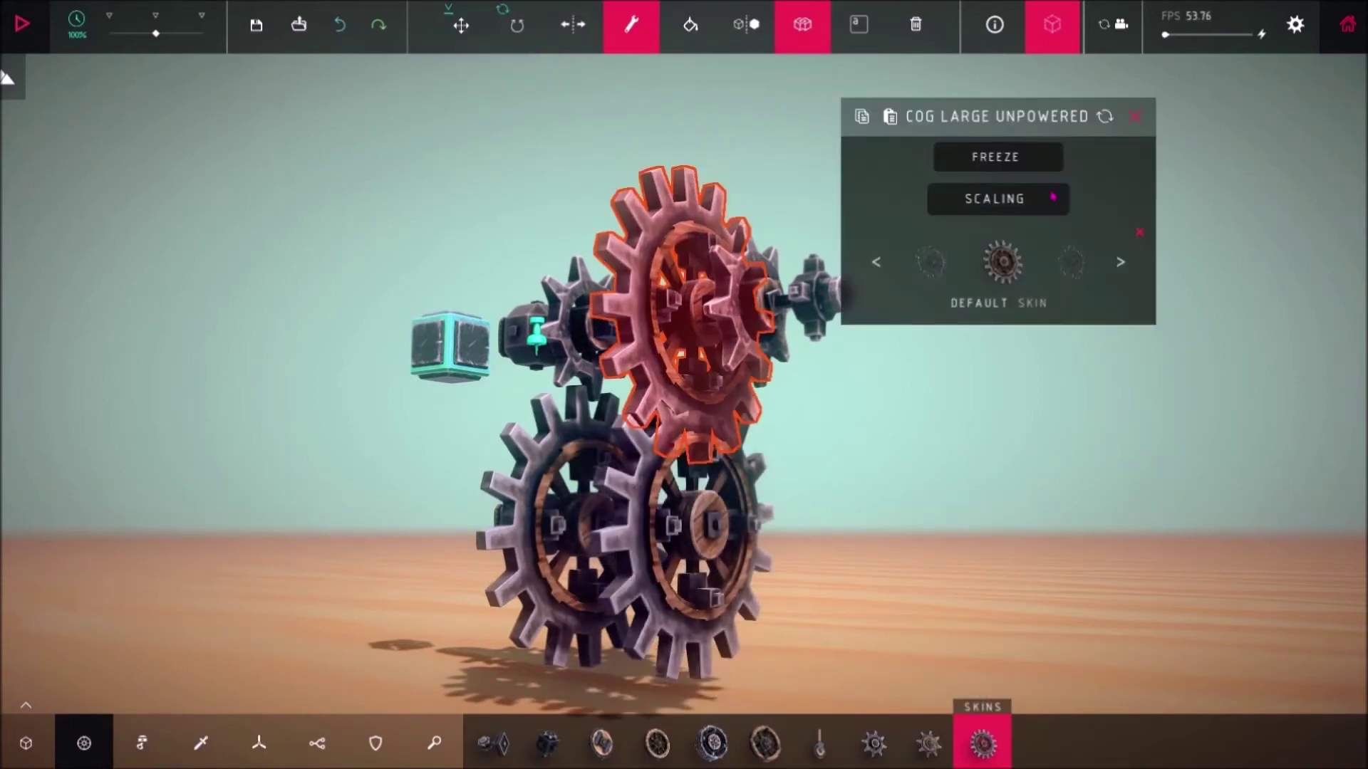
left_click(1053, 196)
type("0.75")
left_click(1120, 297)
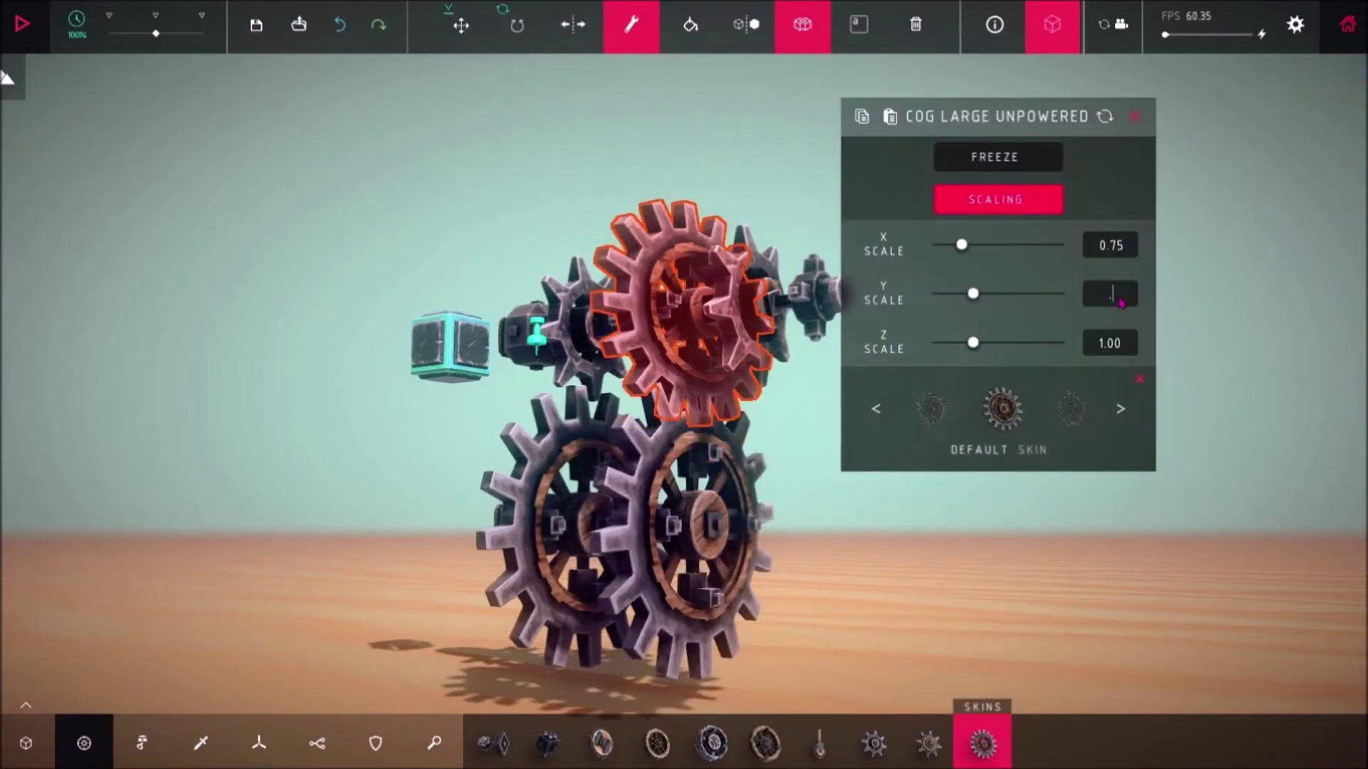
type("0.75")
left_click(684, 527)
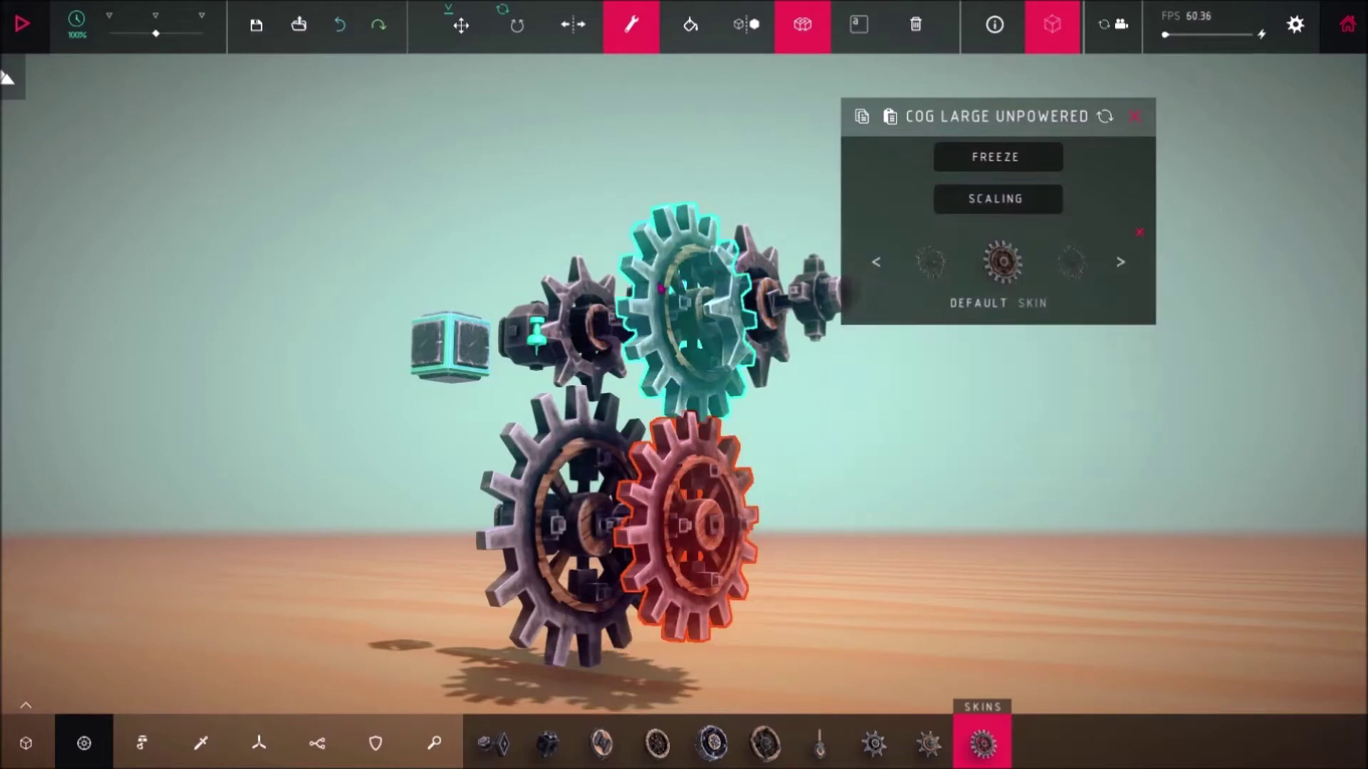
left_click(661, 288)
left_click(993, 345)
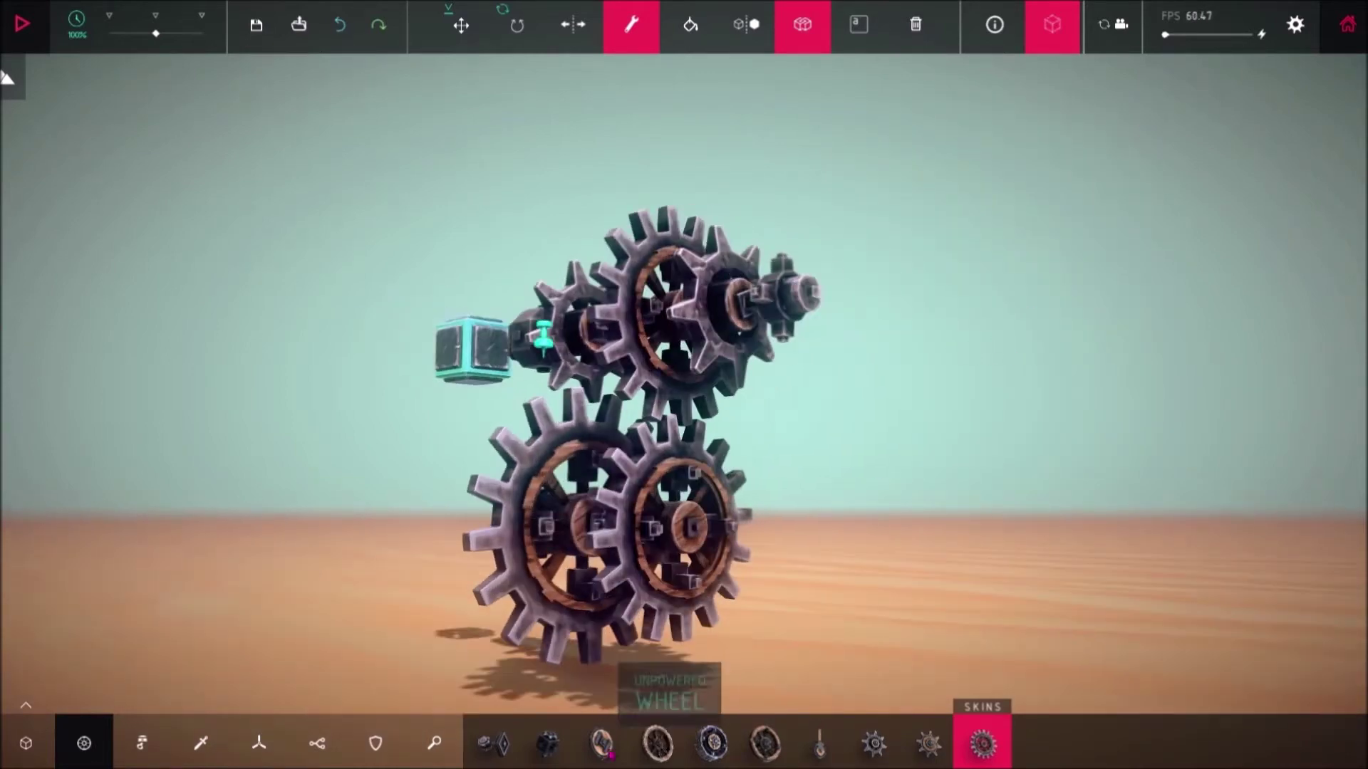
Mount a swivel joint on the lower-right cog and place another cog on the shaft.
left_click(141, 743)
left_click(493, 743)
left_click(761, 542)
key("d")
left_click(85, 743)
left_click(982, 743)
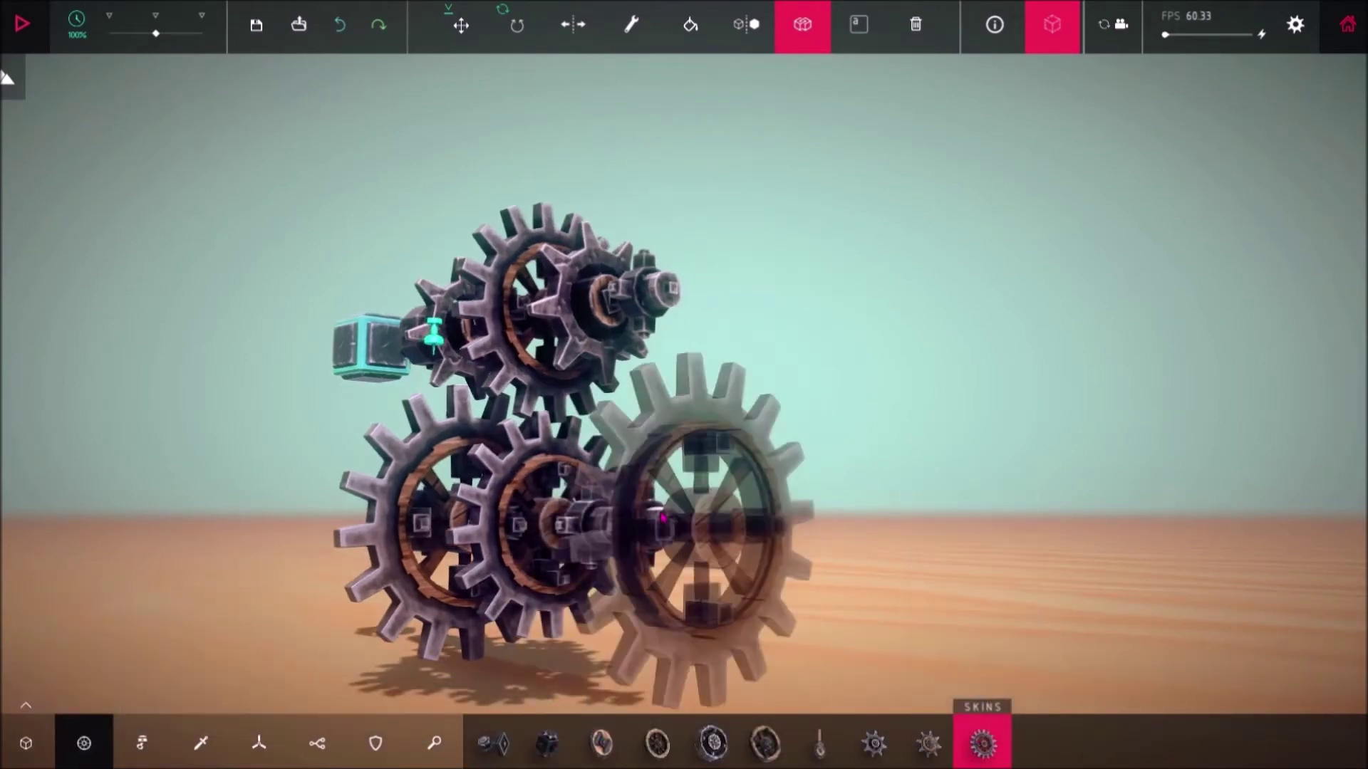
key("8")
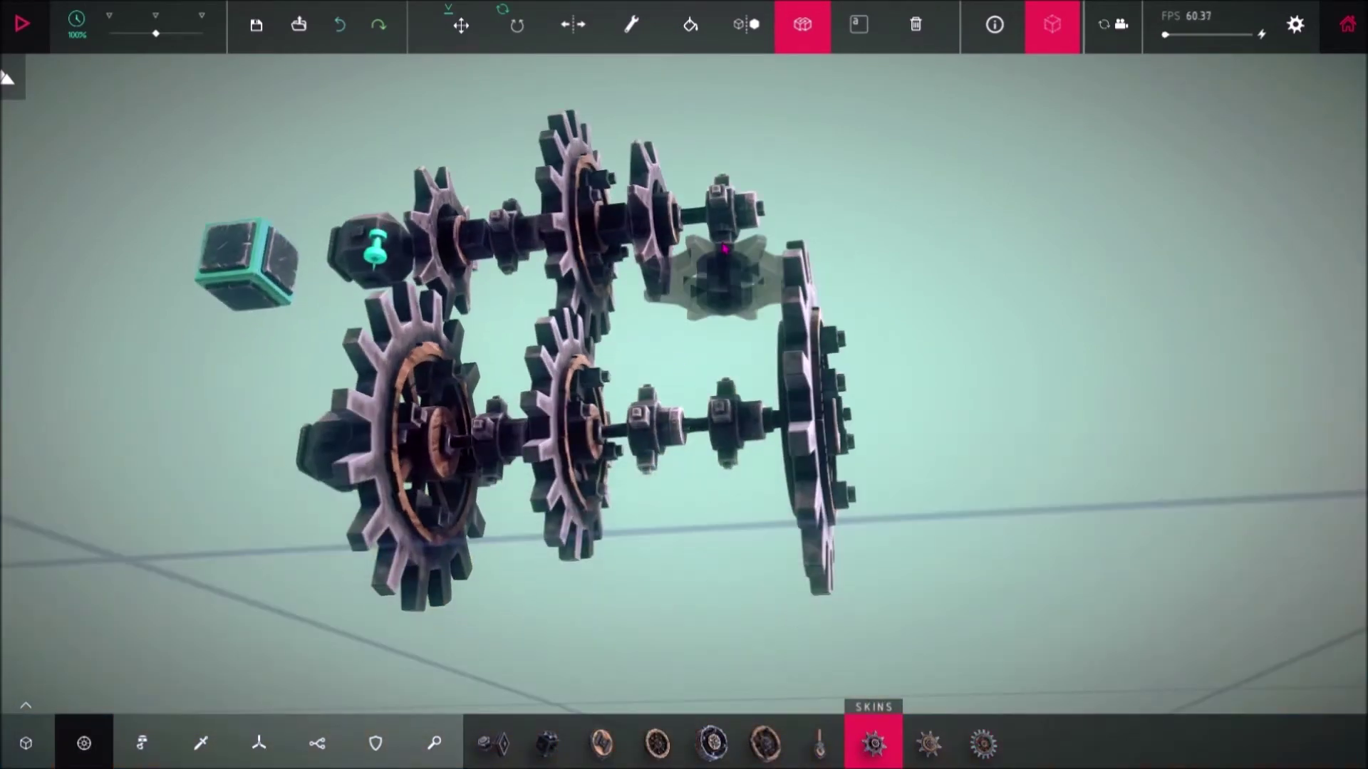
left_click(724, 248)
Rotate the new cog into position, then stop the test run and return to building.
key("e")
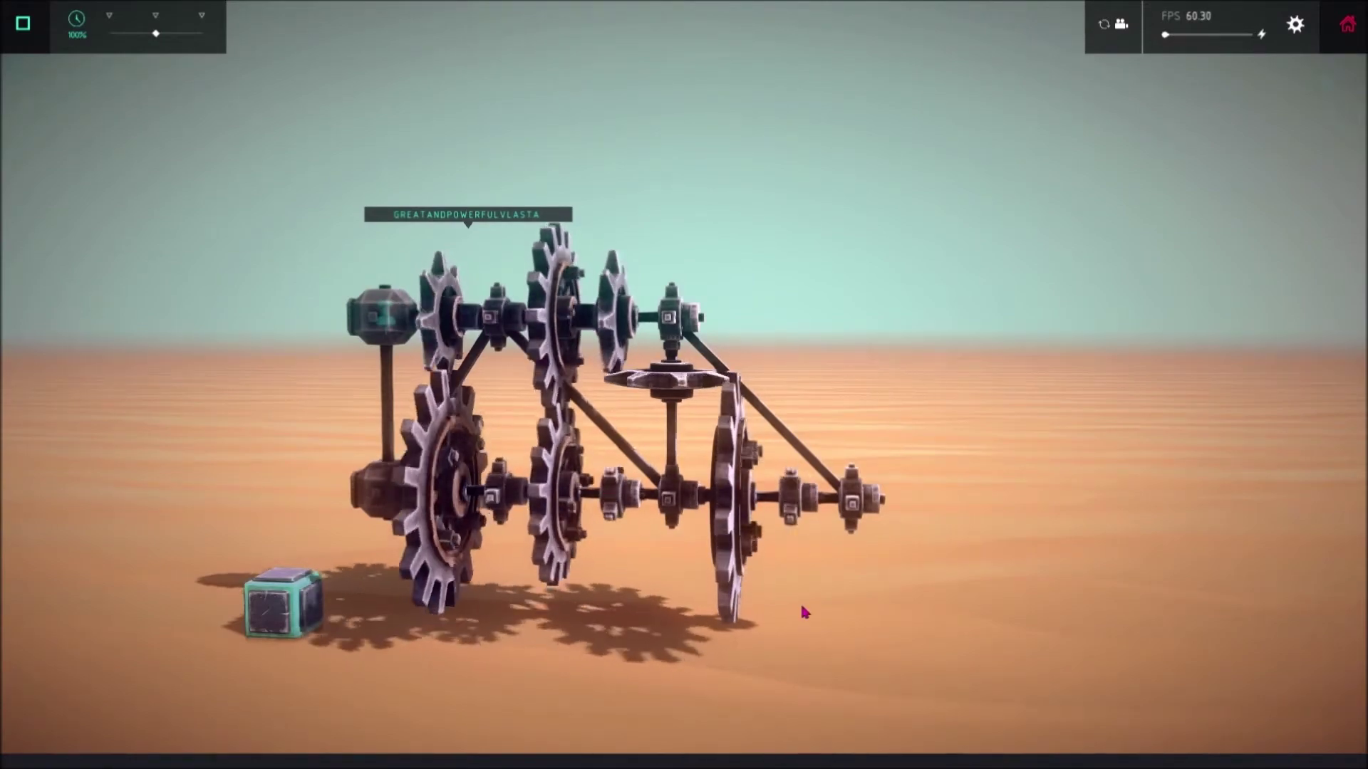
key("space")
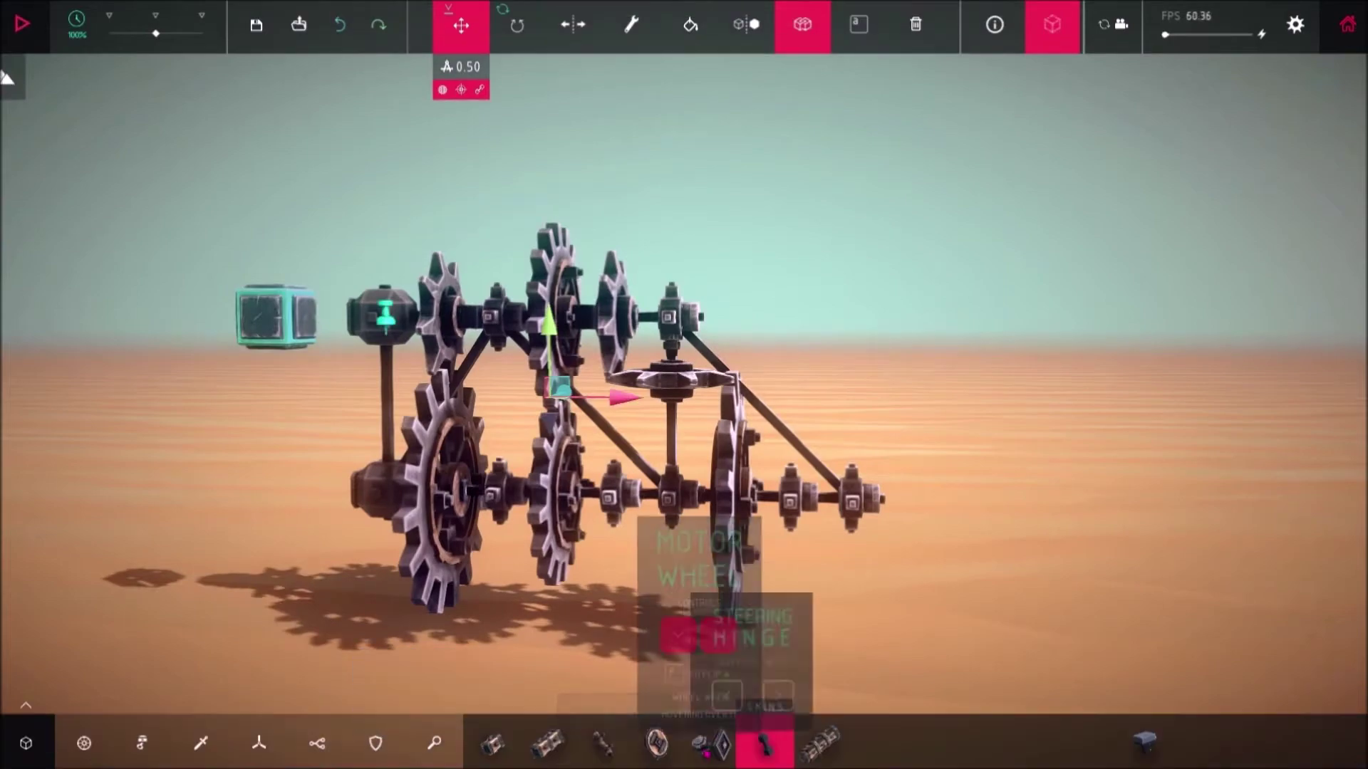
Delete the hub block inside the left lower gear and choose the steering hinge.
left_click(461, 26)
right_click(460, 491)
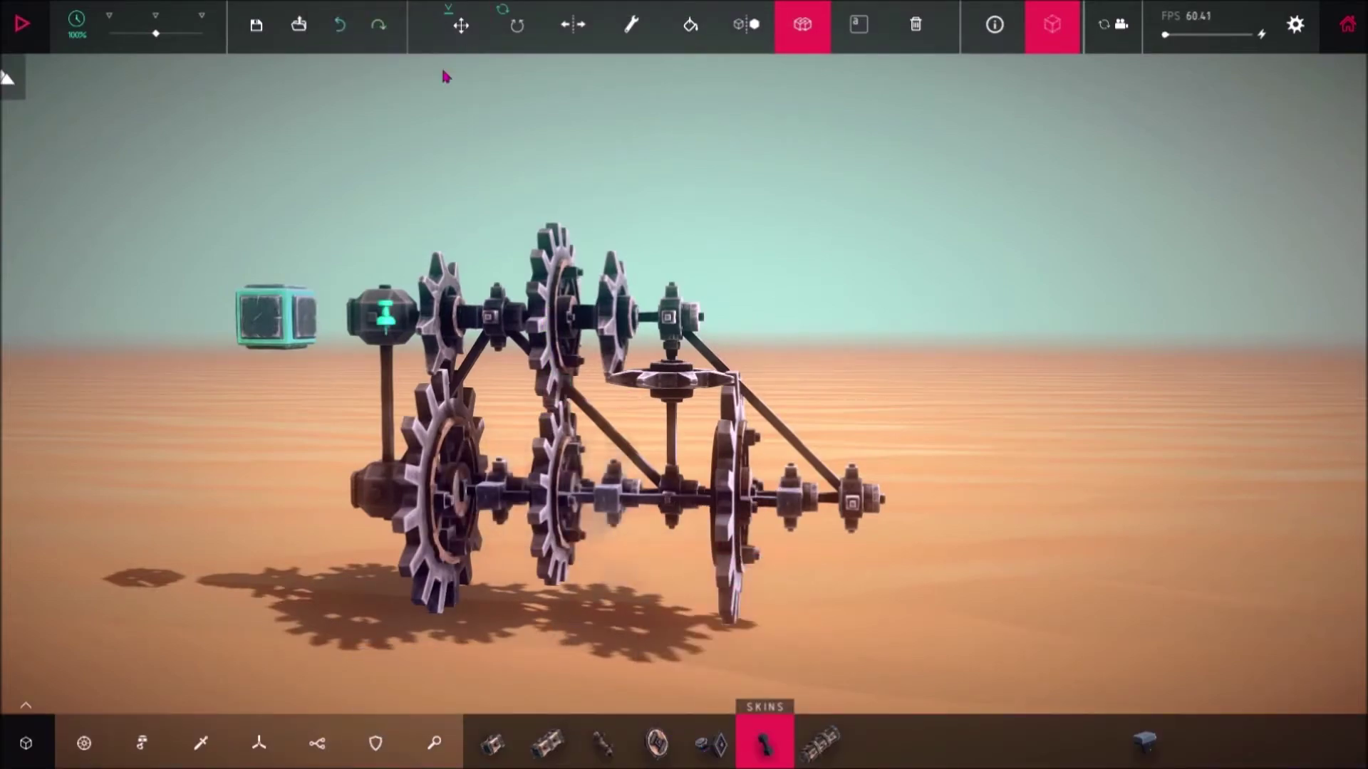
key("5")
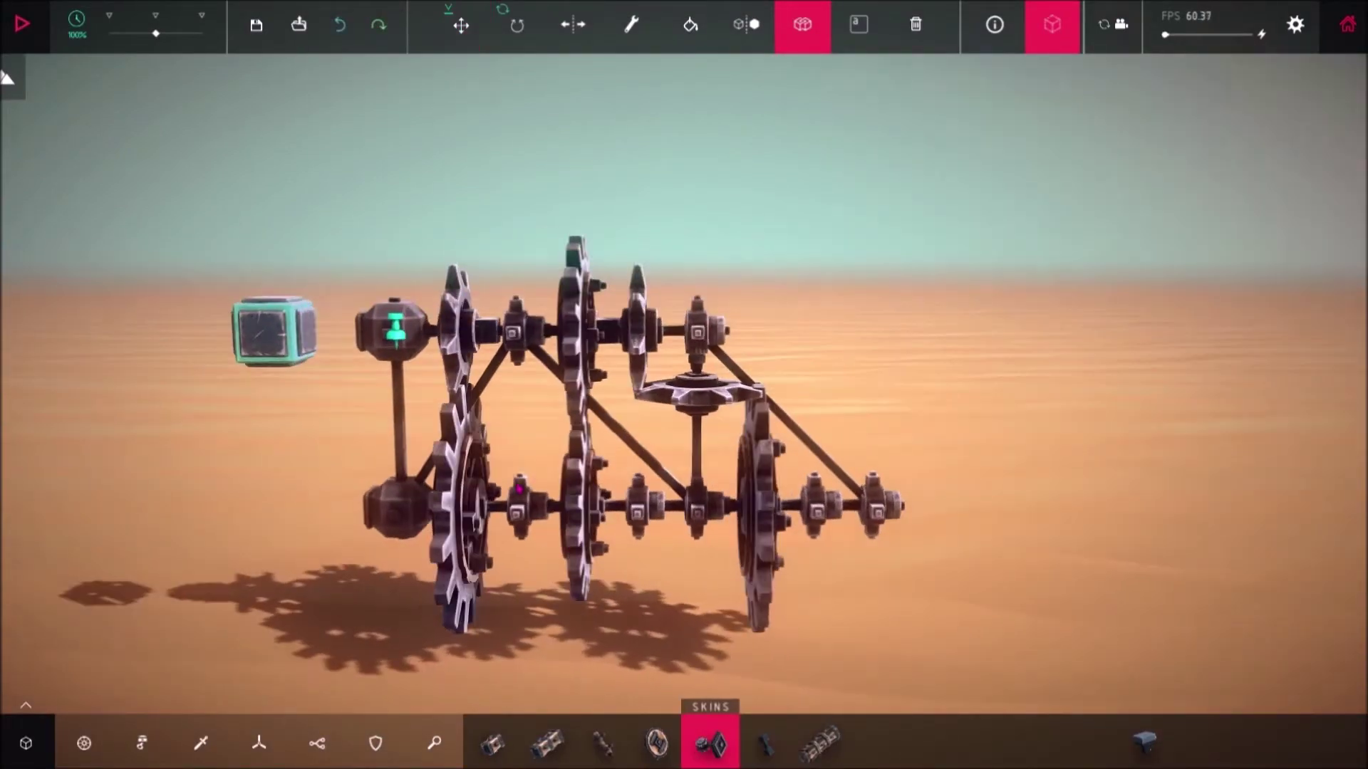
Enable Auto Return on a steering hinge in the Key Mapper, leaving scaling off.
key("k")
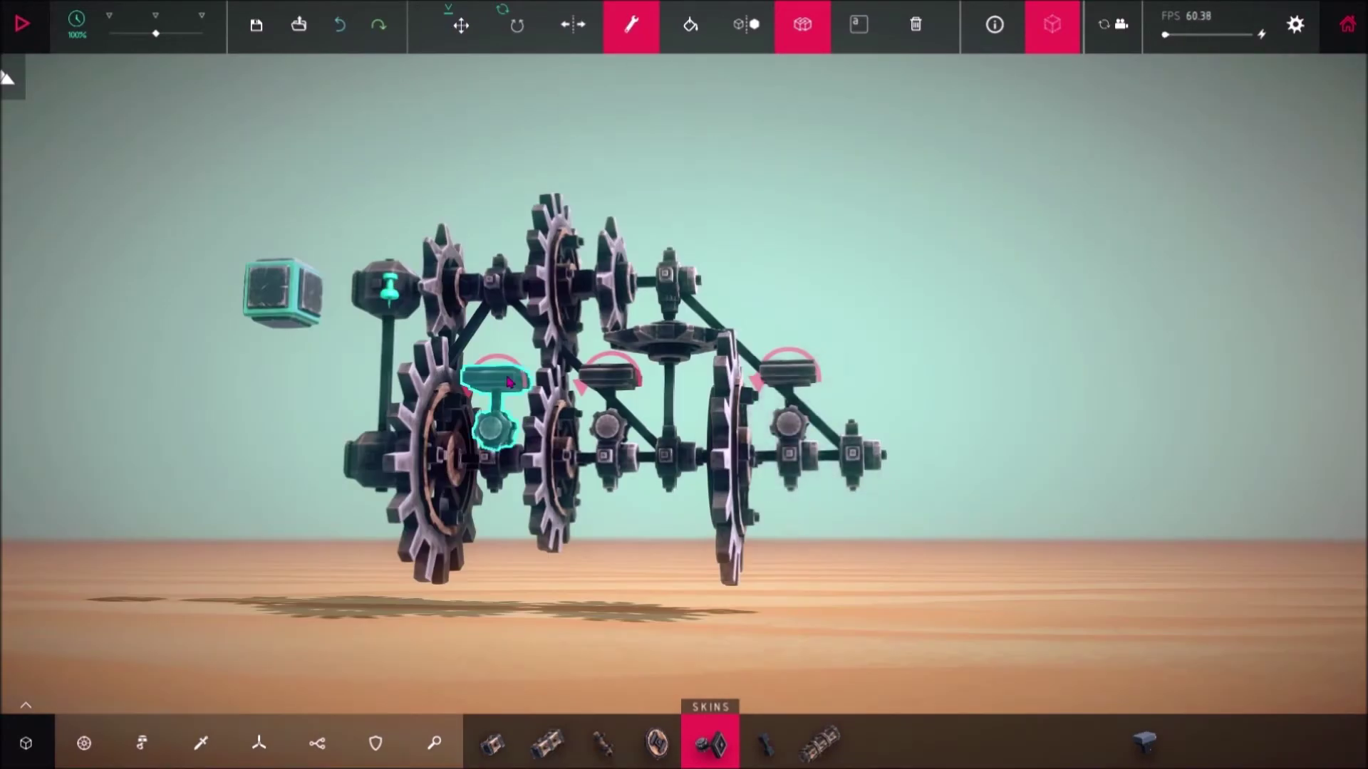
left_click(495, 388)
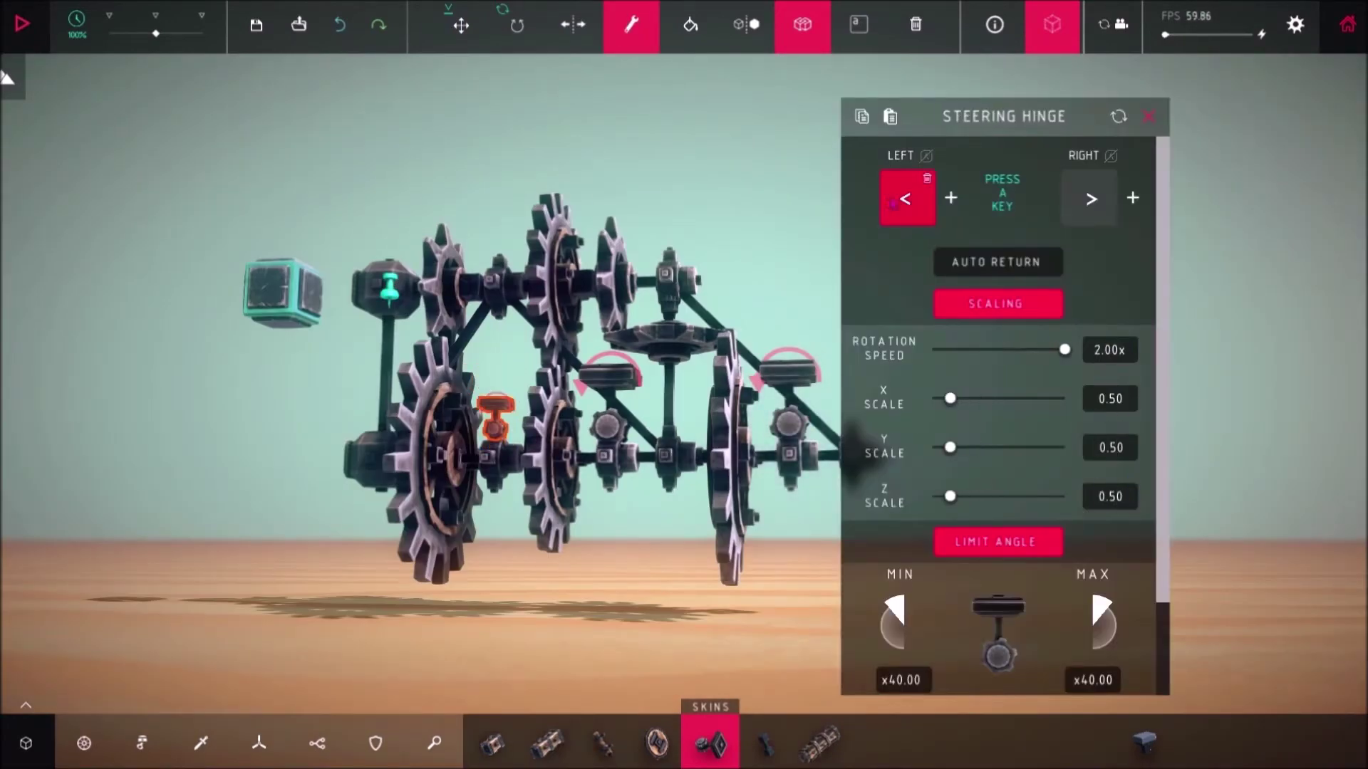
left_click(1047, 261)
left_click(1040, 303)
left_click(996, 307)
left_click(996, 310)
left_click(787, 378)
Select the steering hinges, then test-run the machine and stop the simulation.
left_click(906, 197)
key("t")
left_click(499, 387, "shift")
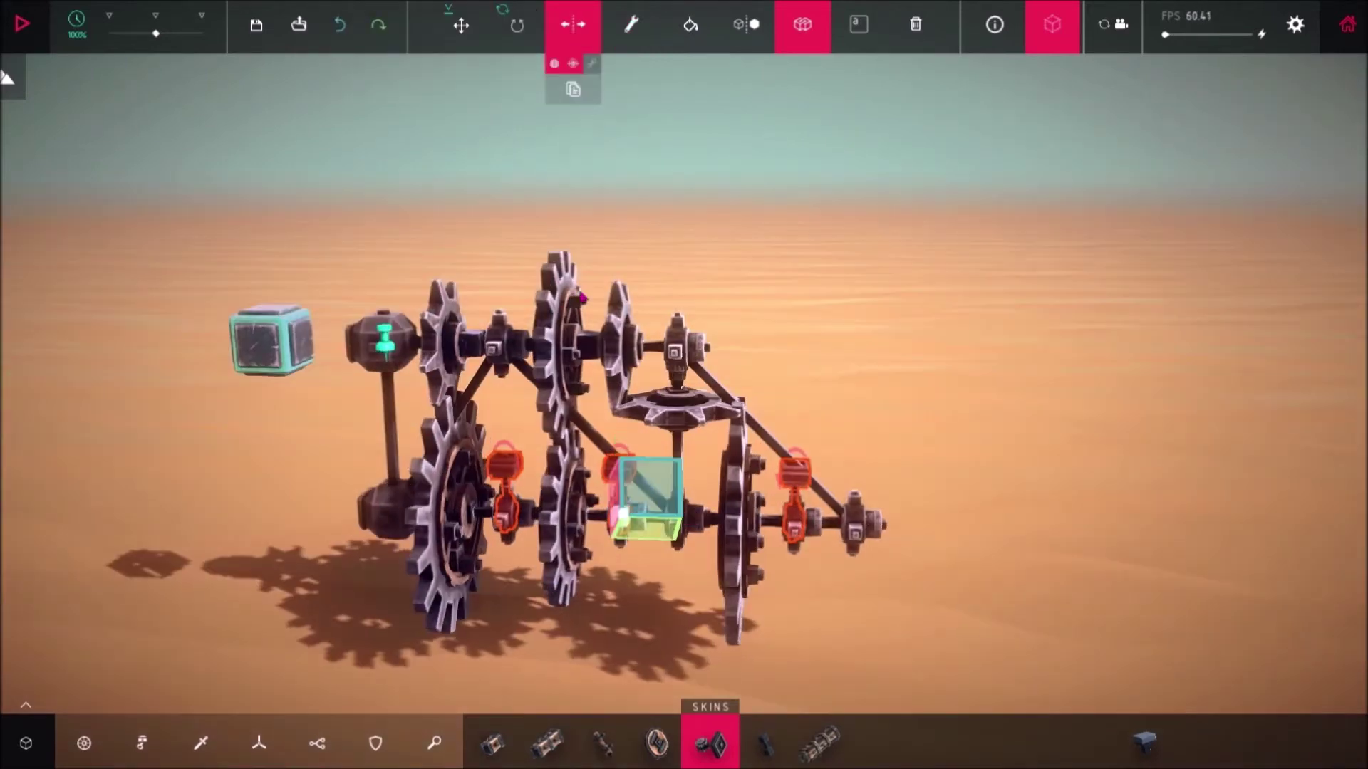
key("space")
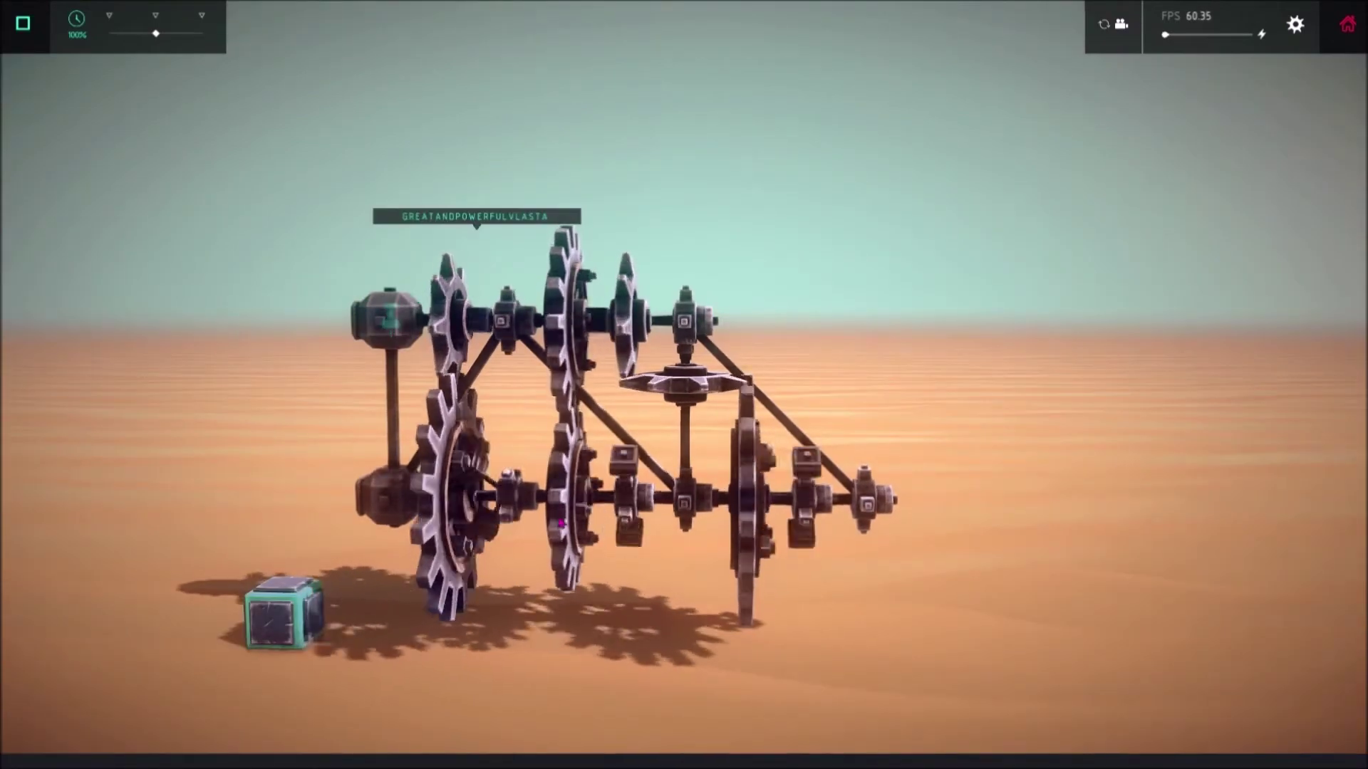
key("space")
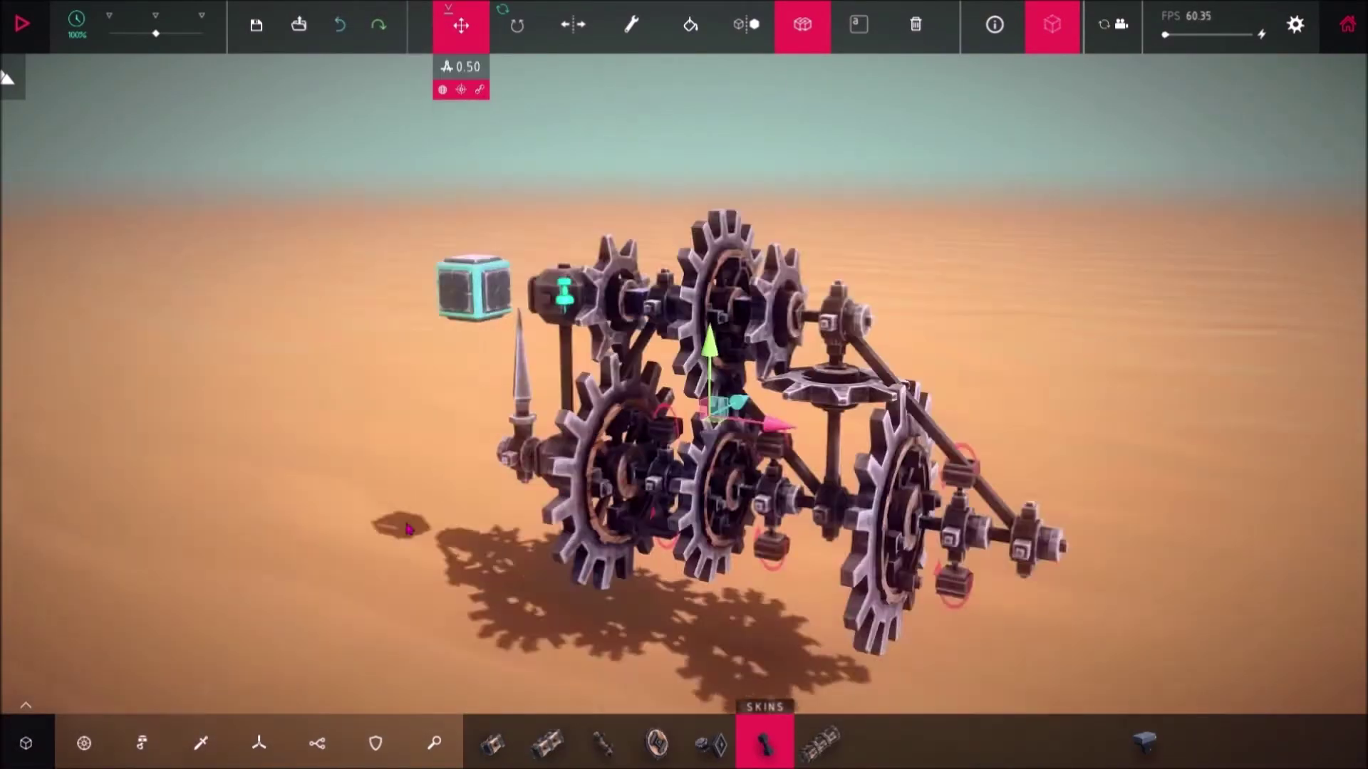
Open the Spinning Block's settings to adjust them.
right_click(842, 345)
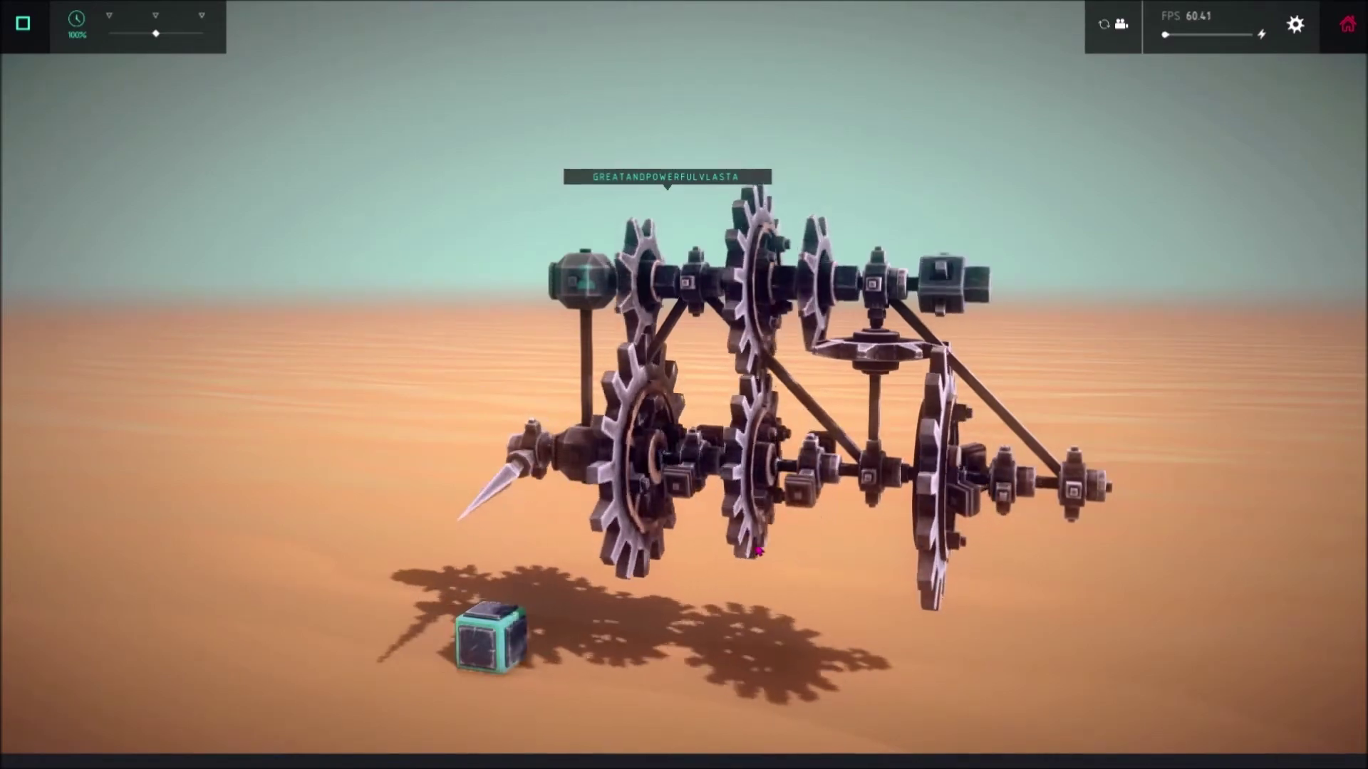
Stop the test run and return to build mode.
key("space")
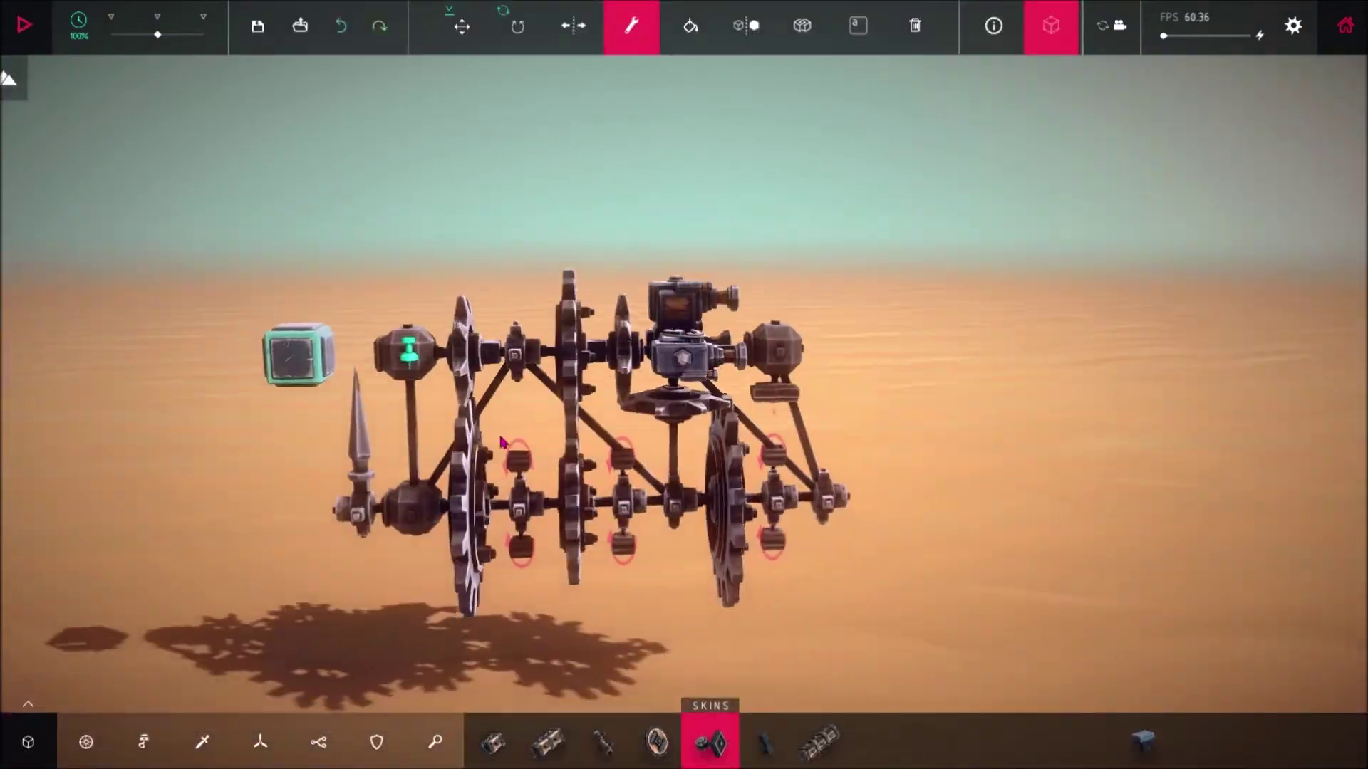
Start the simulation to run the gear transmission and its spike output shaft.
key("space")
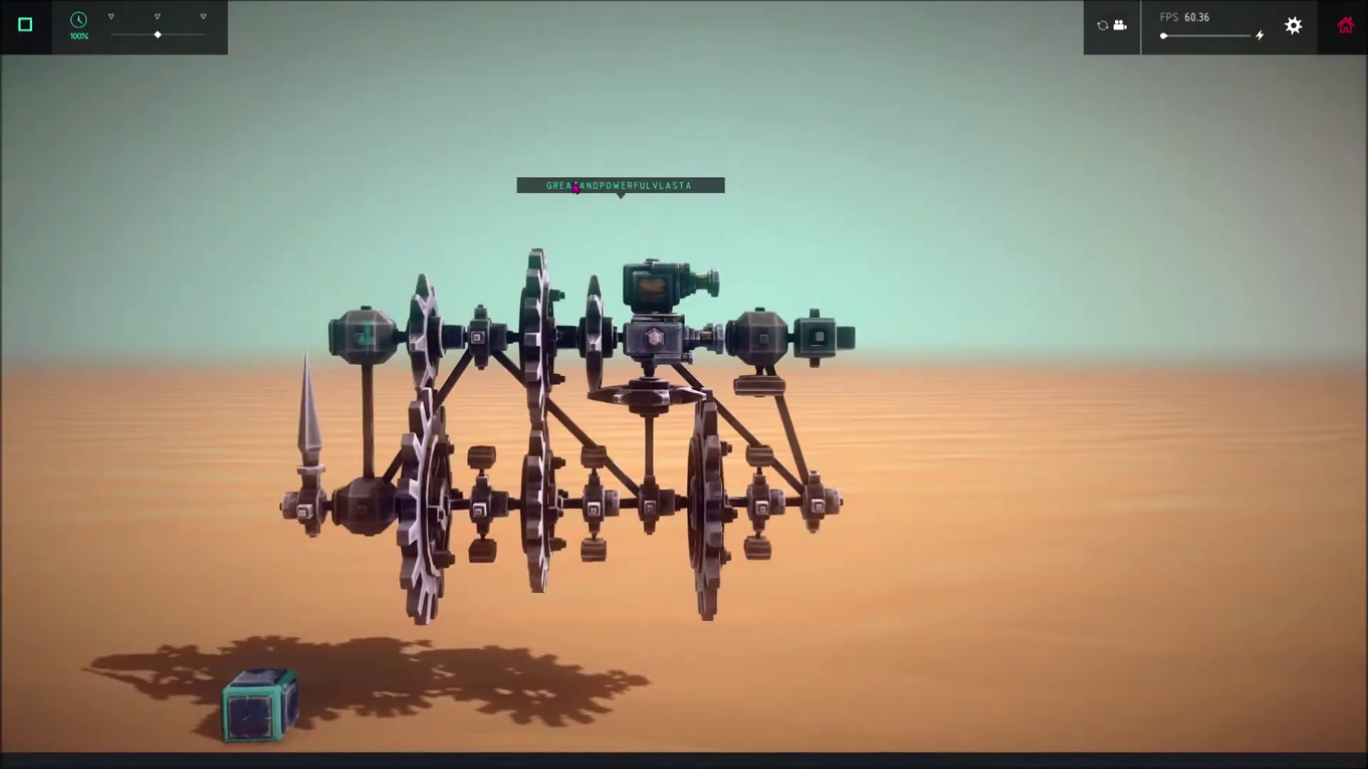